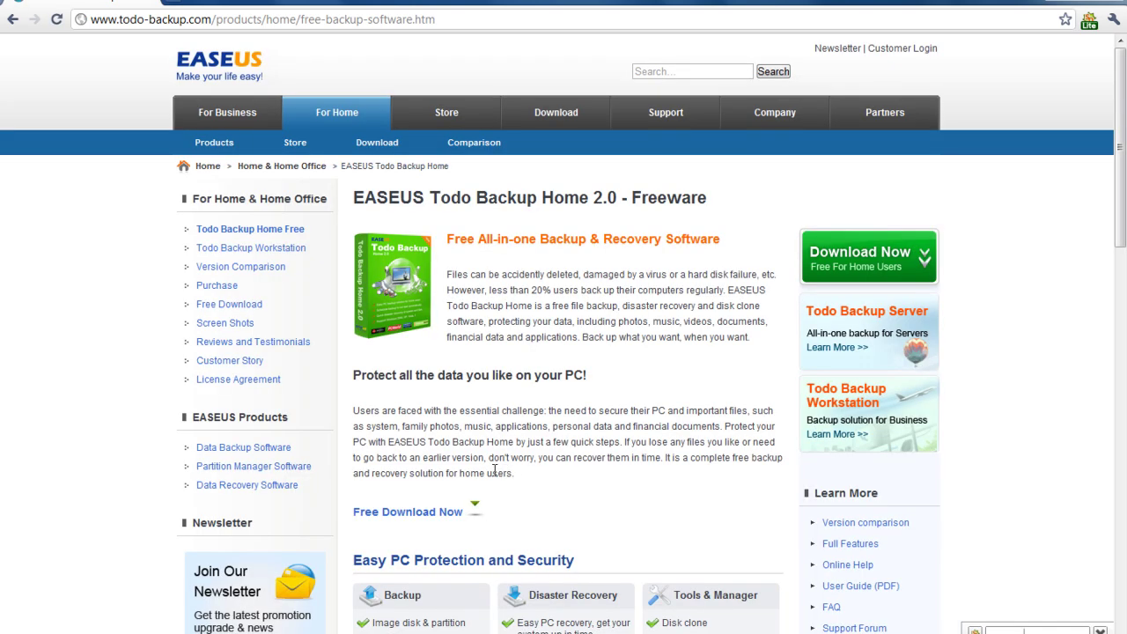
Scroll down to the product's Key Features, then minimize Chrome to reveal the desktop
scroll(659, 430, down, 1)
scroll(660, 430, down, 3)
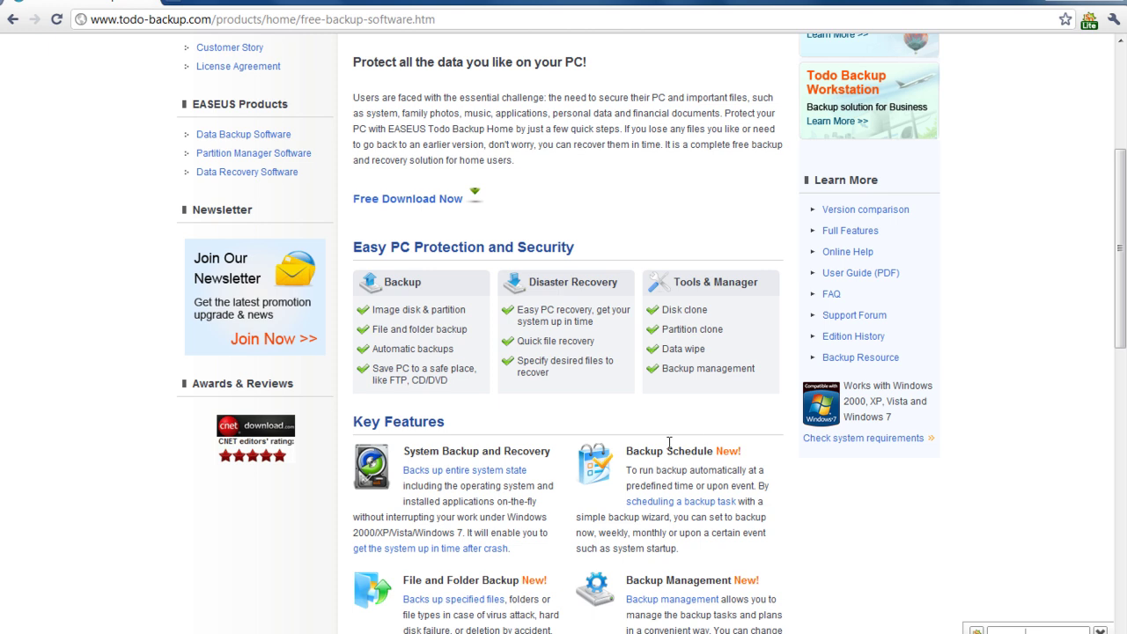
scroll(656, 440, down, 4)
scroll(651, 460, down, 1)
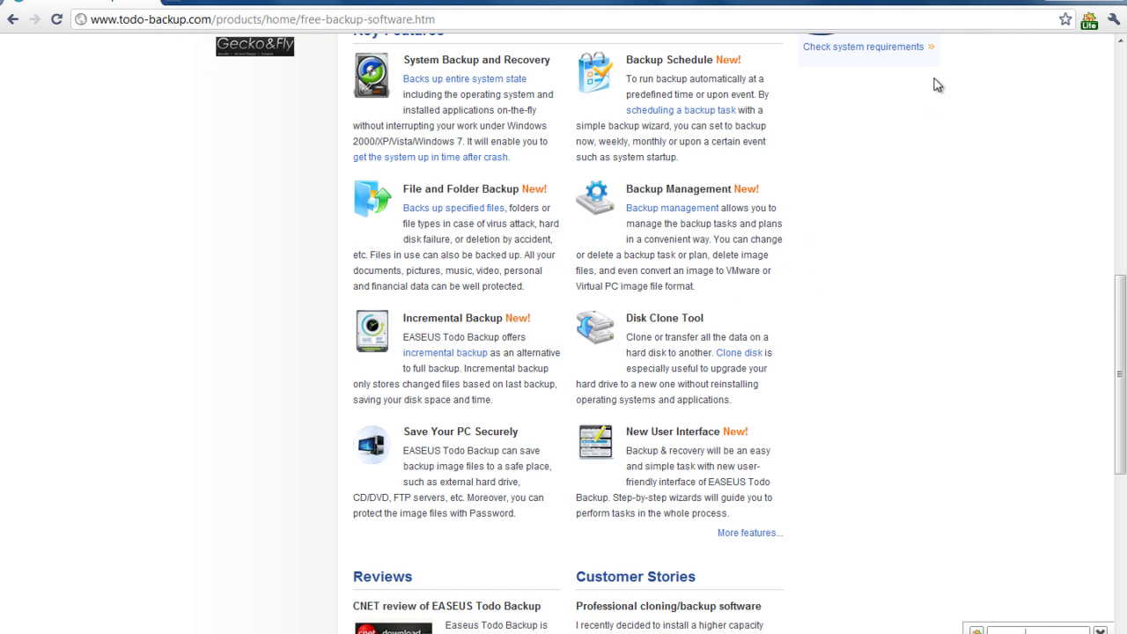
click(1064, 2)
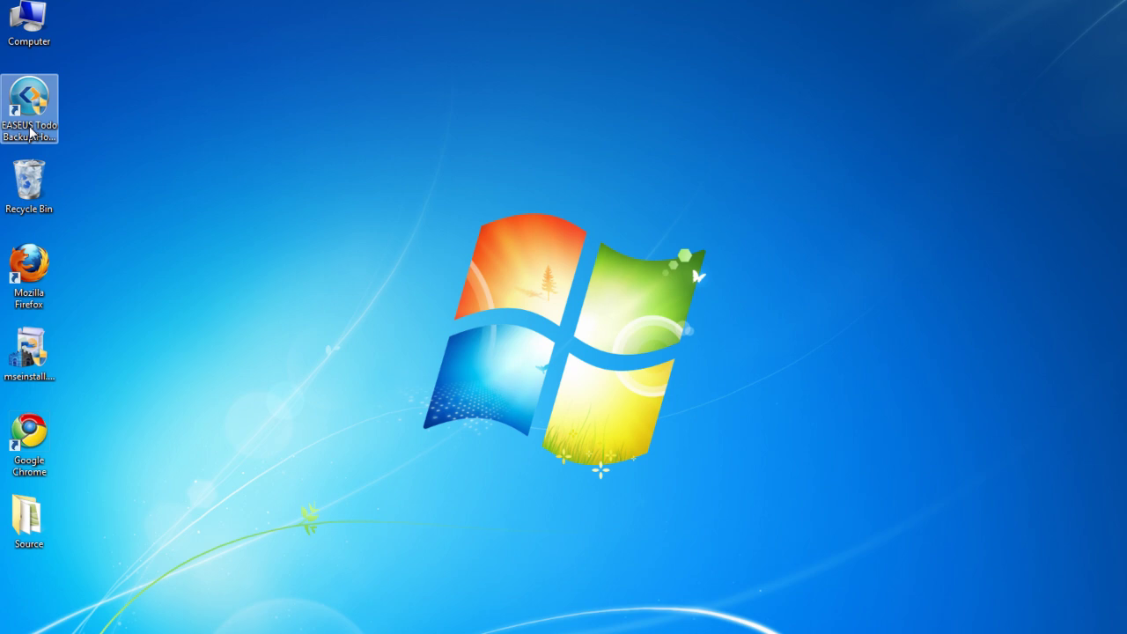
Launch EaseUS Todo Backup Home 2.0 from its desktop shortcut
double_click(30, 132)
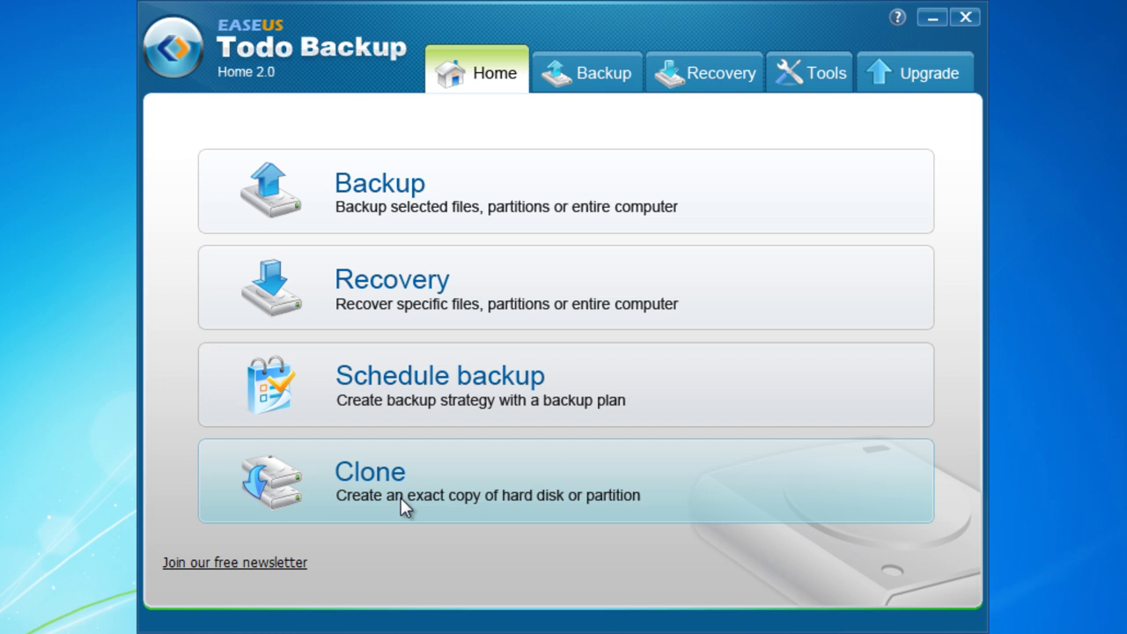
Start the Clone wizard as a whole-disk clone with Disk1 as the source
click(401, 498)
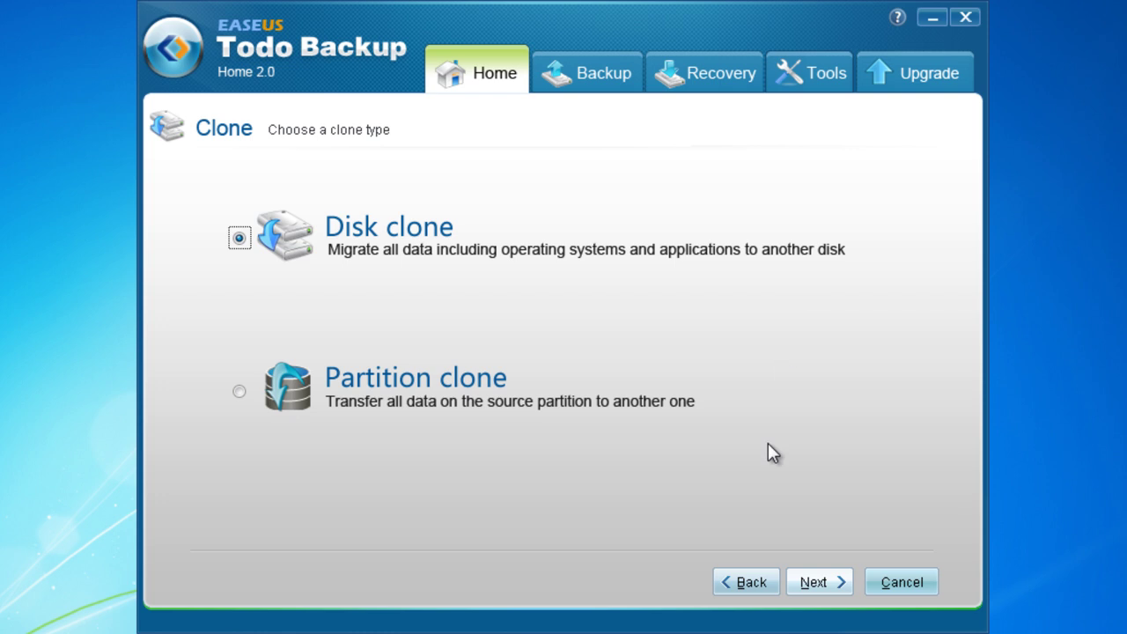
click(828, 592)
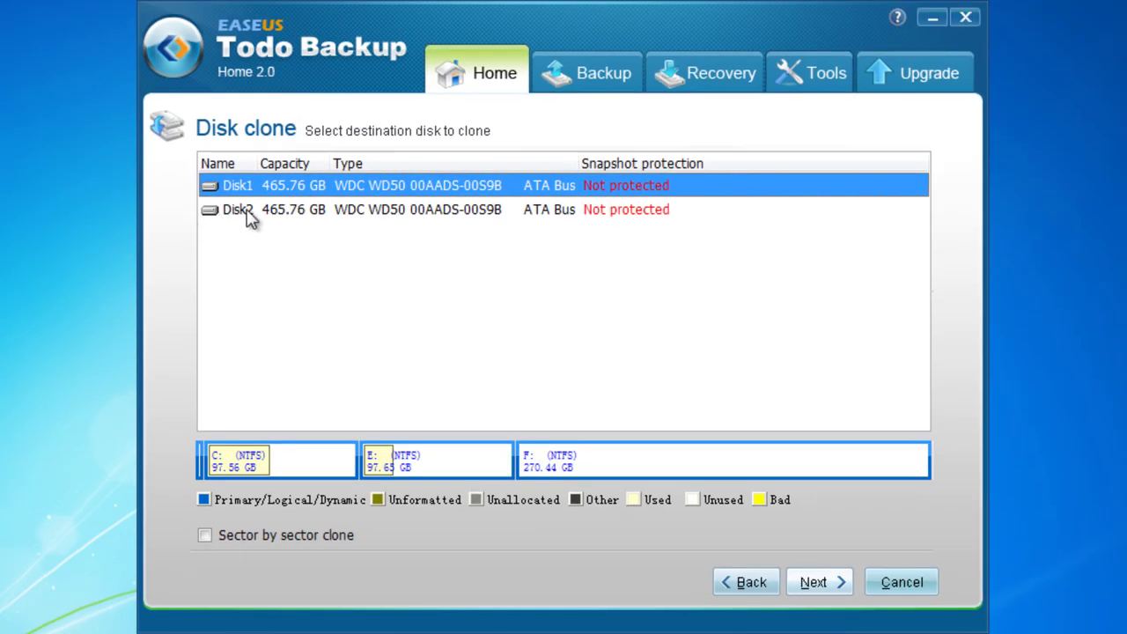
Choose Disk2 as the destination and preview its layout mirroring Disk1
click(250, 219)
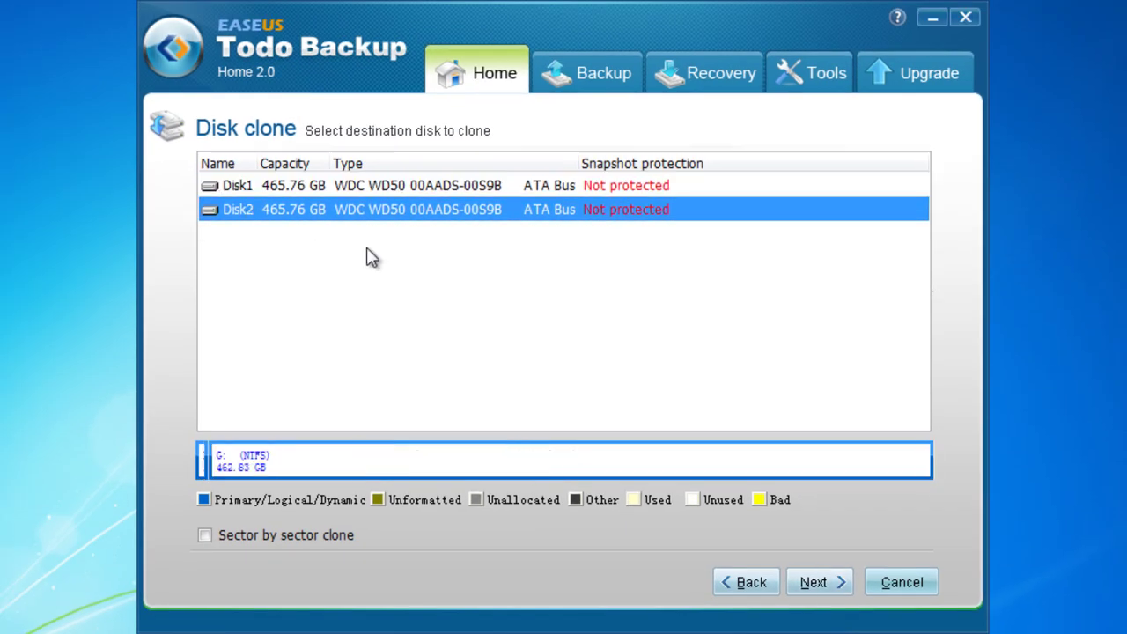
click(815, 584)
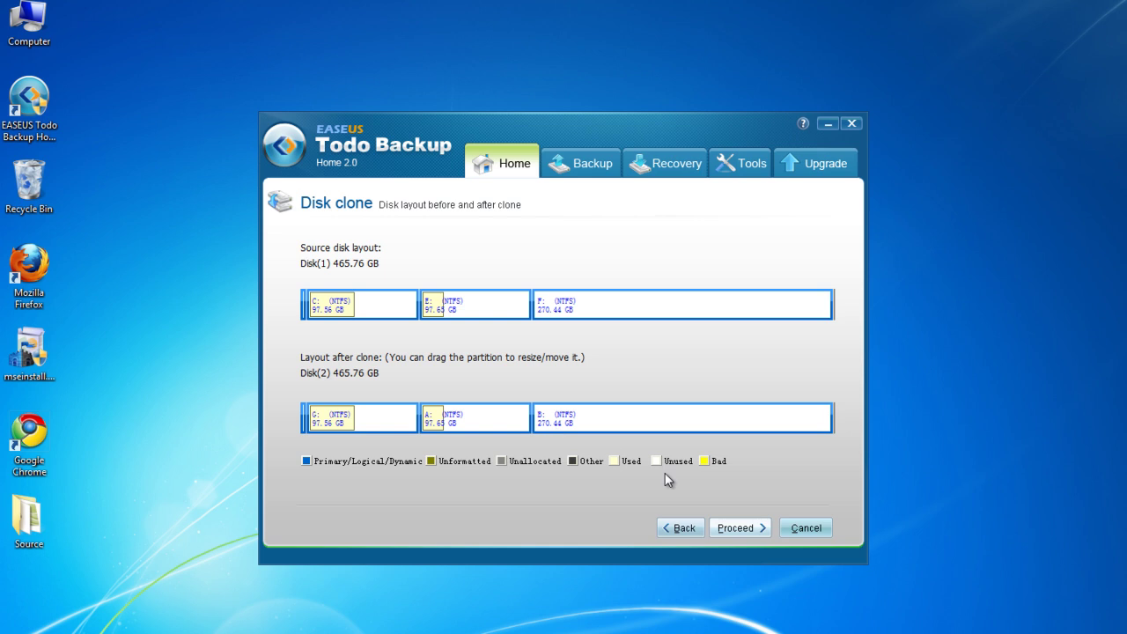
Proceed with the Disk1-to-Disk2 clone, triggering the Disk2 data-loss warning
click(746, 528)
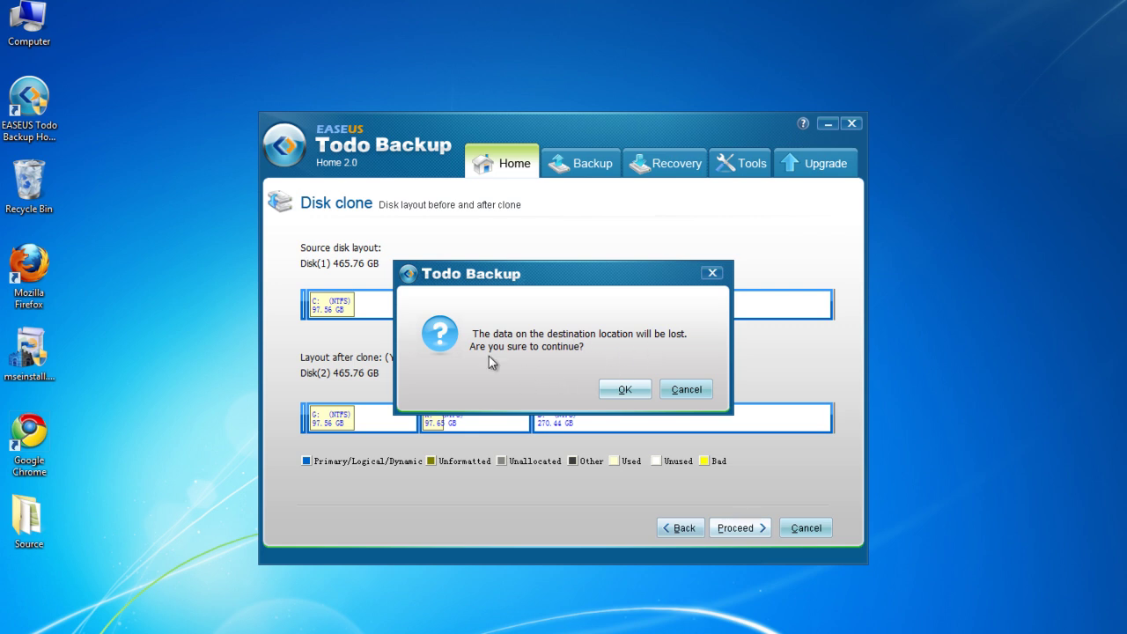
Accept the Disk2 data-loss warning, finish the completed clone, and exit EaseUS Todo Backup
click(627, 390)
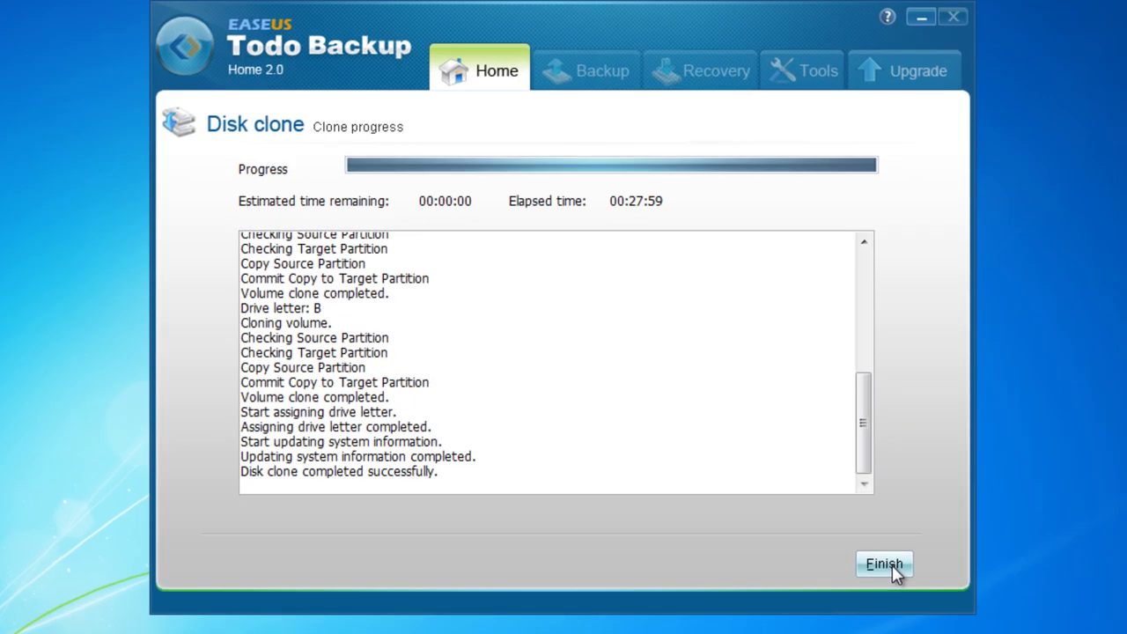
click(885, 565)
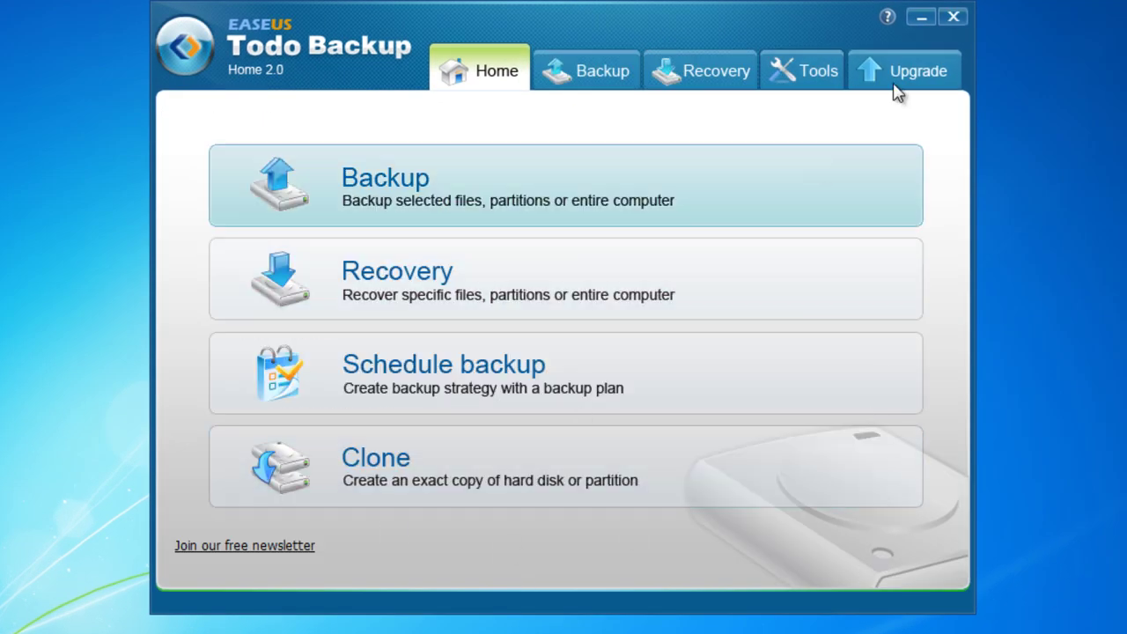
click(954, 17)
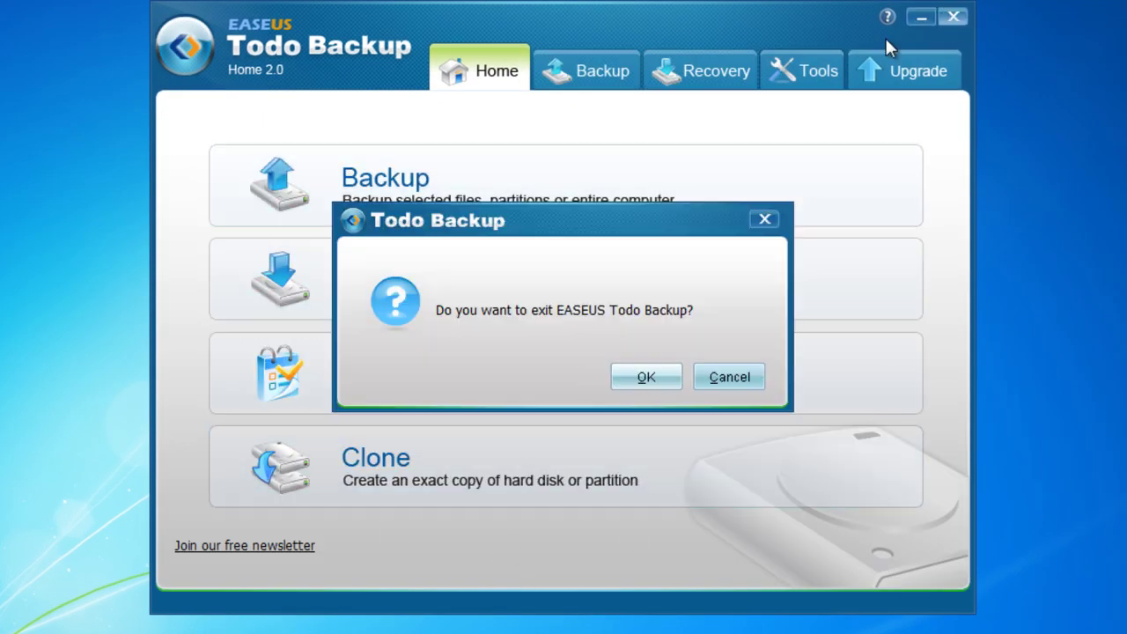
click(622, 377)
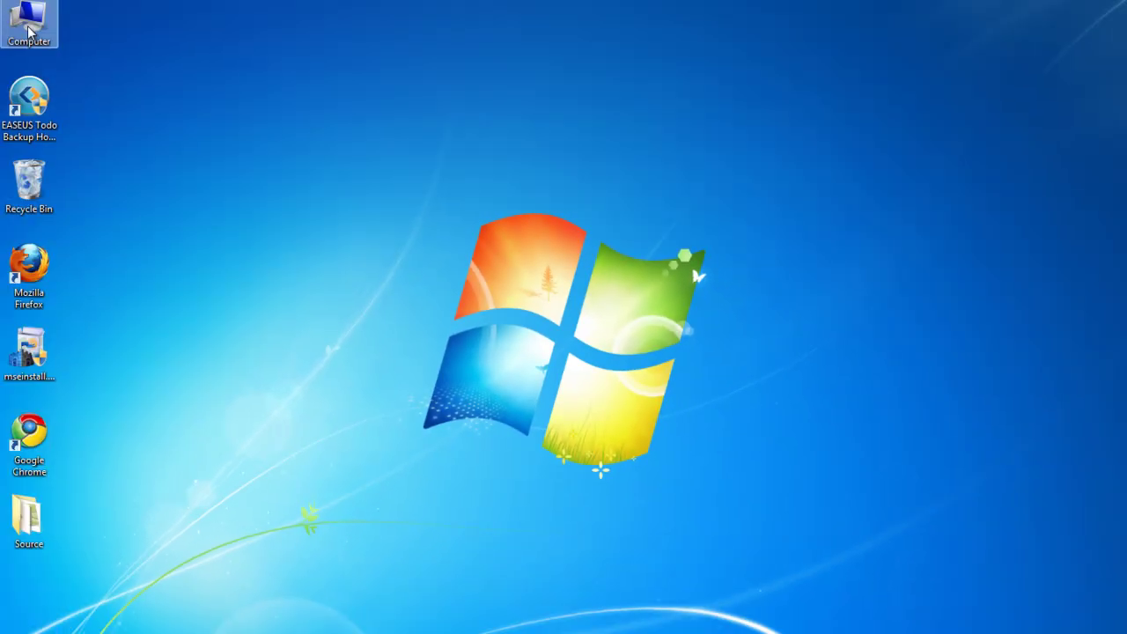
Open Computer Management via Manage on the desktop Computer icon's context menu
right_click(30, 28)
click(67, 56)
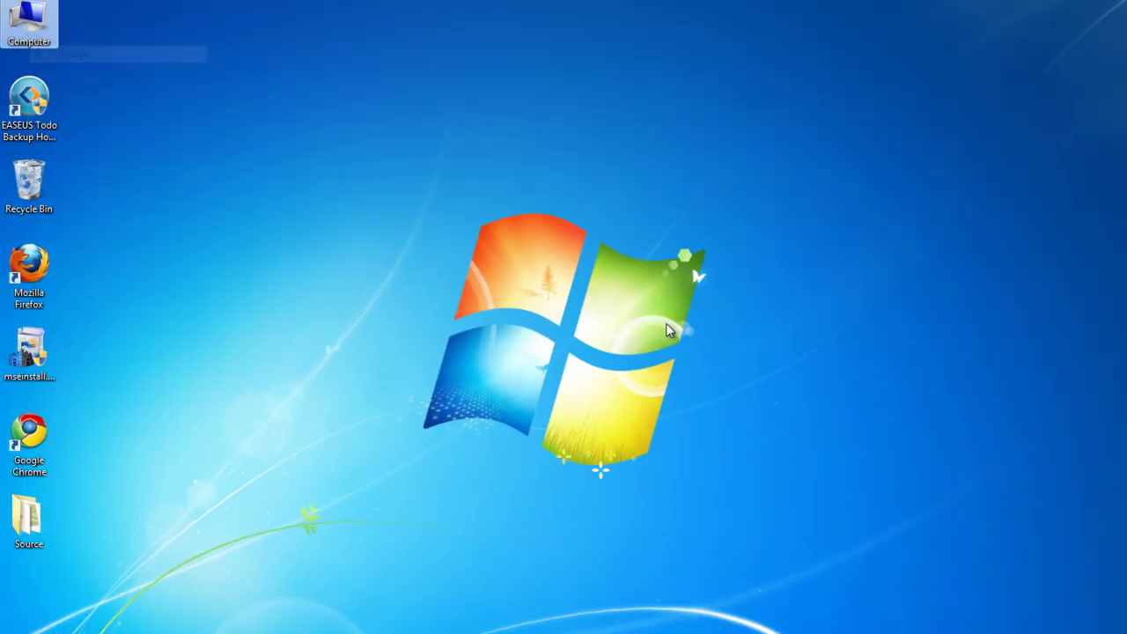